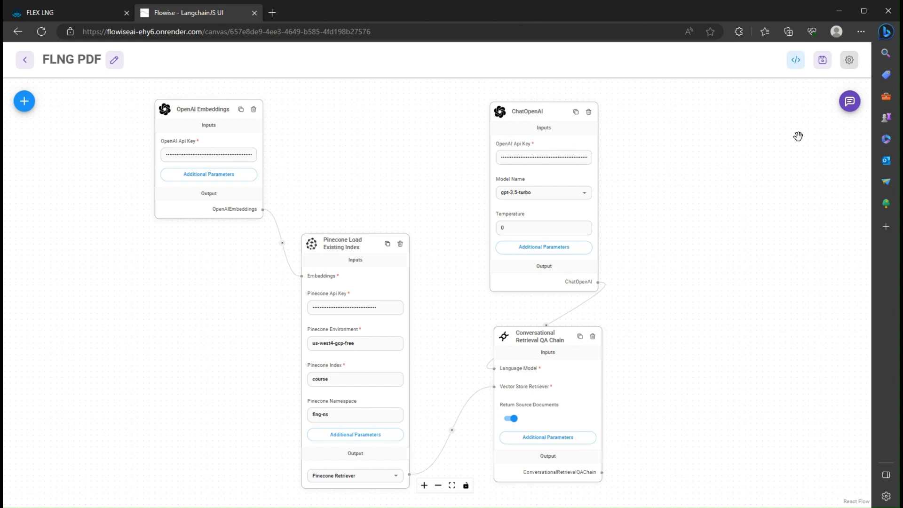
# Step: Open the FLNG PDF chatflow's test chat and ask "What is the TCE rate for 1Q 2023"
pyautogui.click(854, 108)
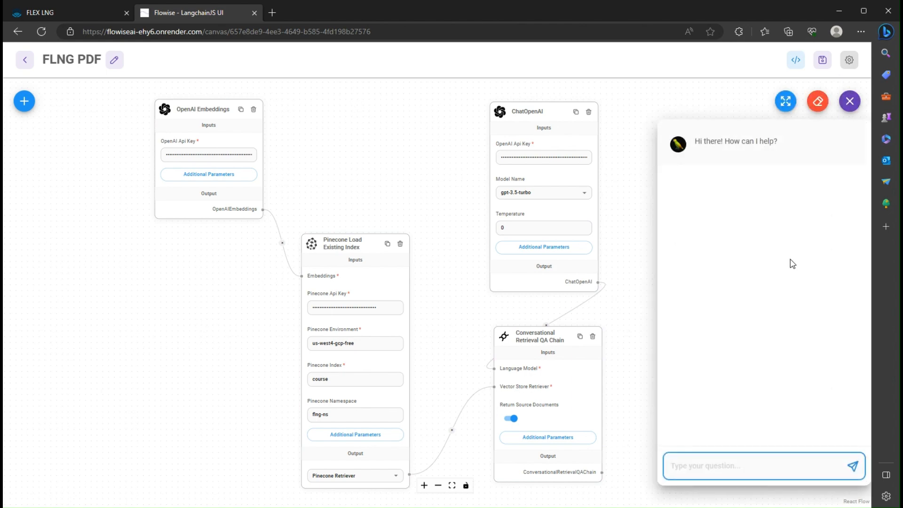
pyautogui.write('What is the TCE rate for 1Q202')
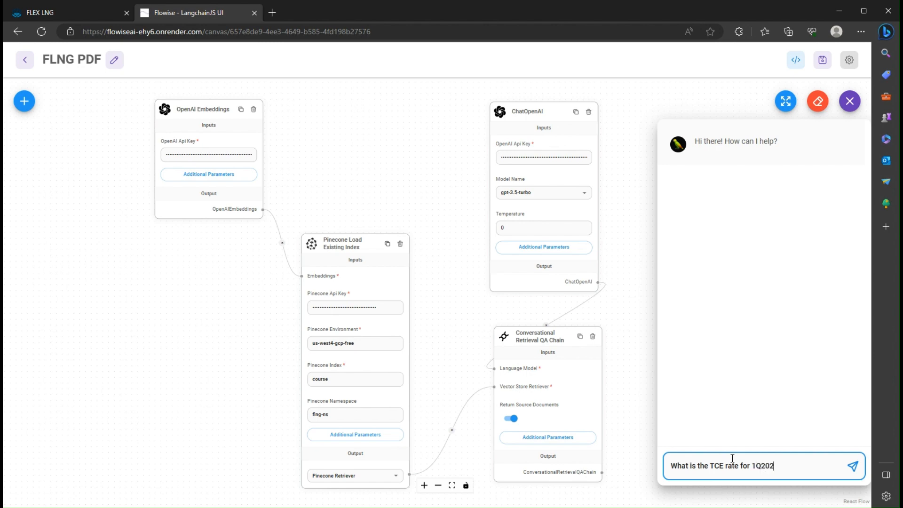
pyautogui.press('BackSpace')
pyautogui.press('BackSpace')
pyautogui.press('BackSpace')
pyautogui.write('2023')
pyautogui.press('Return')
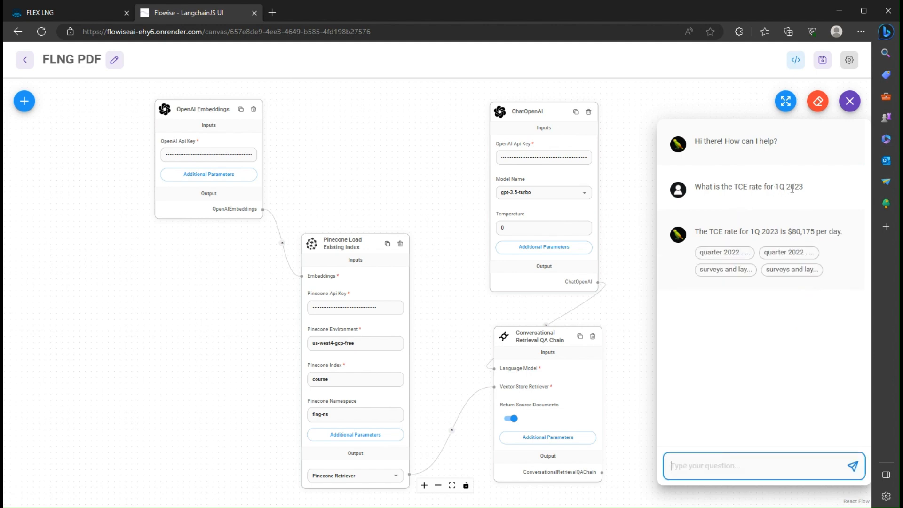
# Step: Examine the page content and metadata of the answer's first source document and close it
pyautogui.click(727, 254)
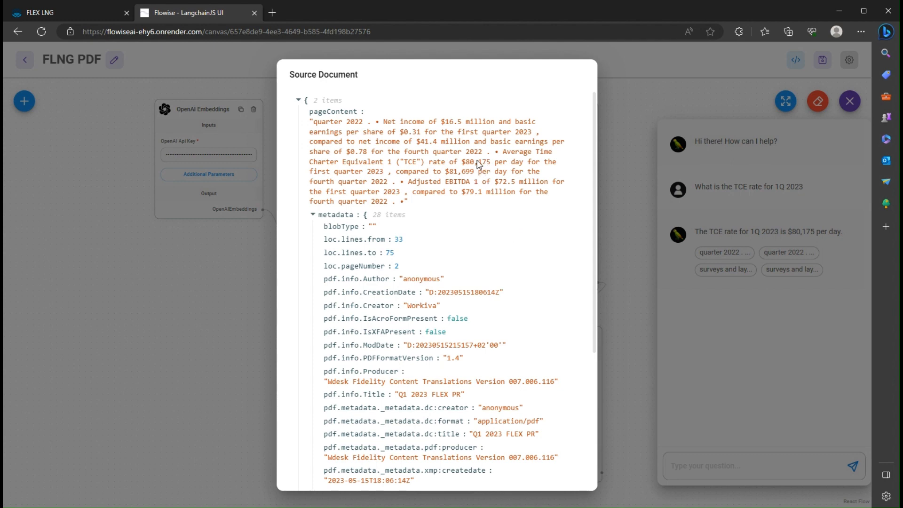
pyautogui.scroll(-5, 442, 173)
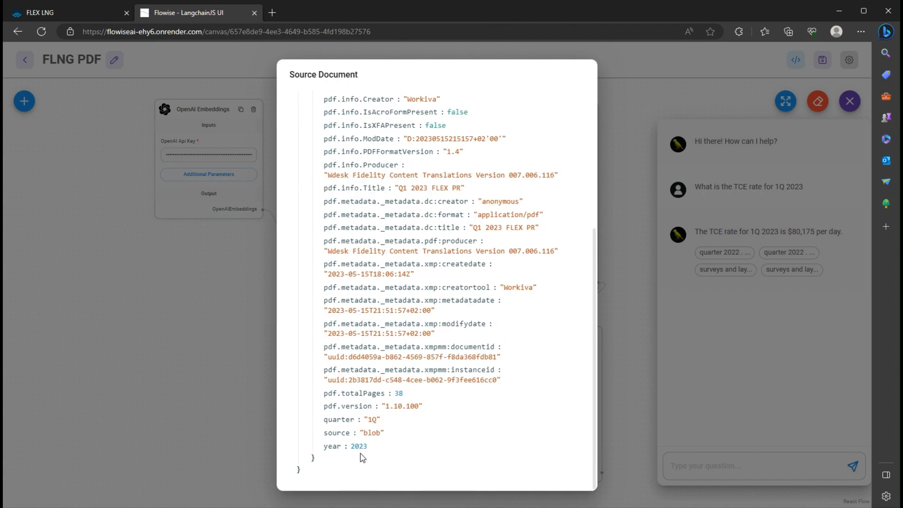
pyautogui.scroll(5, 379, 452)
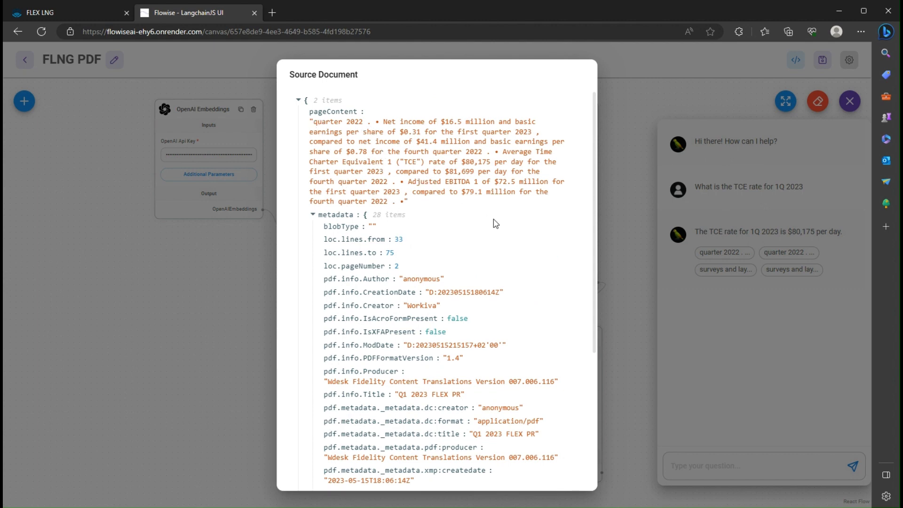
pyautogui.click(608, 176)
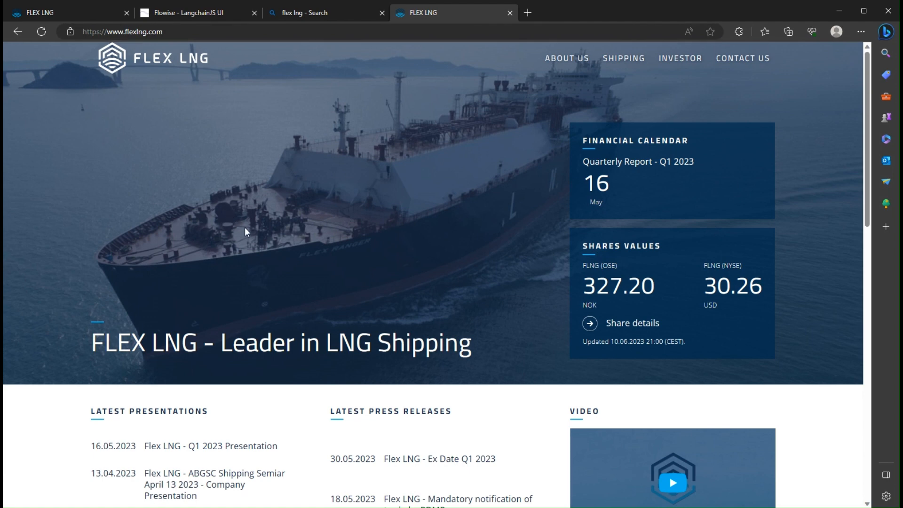
pyautogui.rightClick(308, 176)
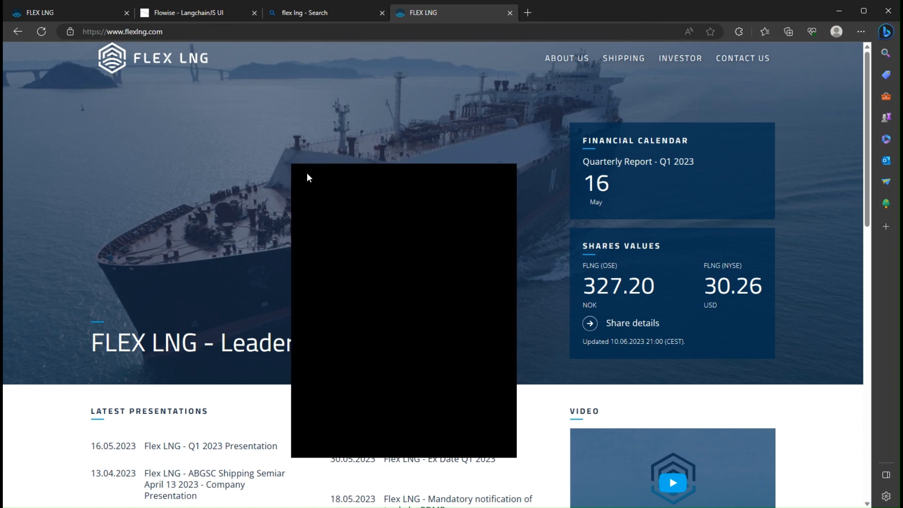
pyautogui.click(395, 219)
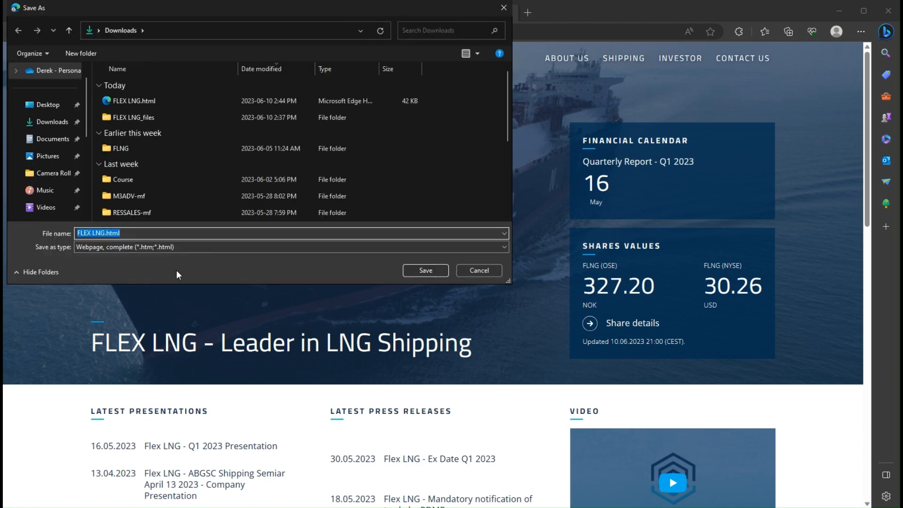
pyautogui.click(473, 268)
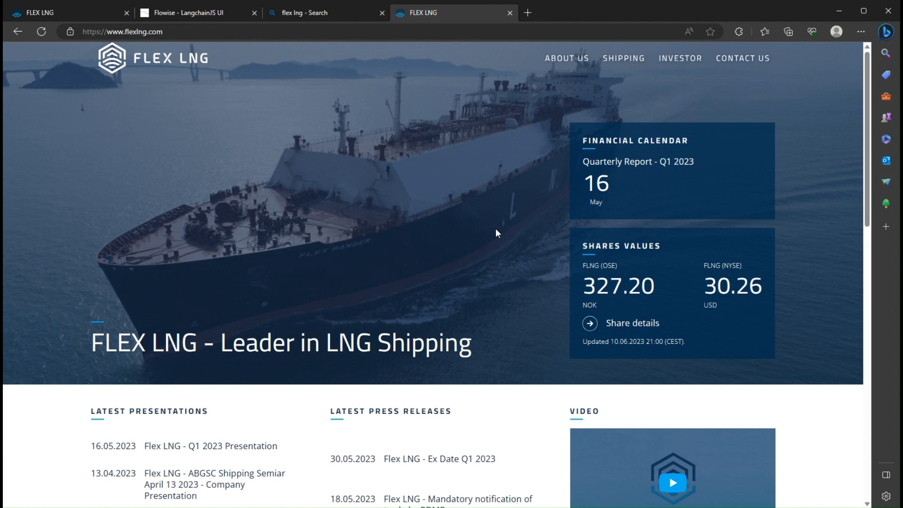
# Step: Return to the FLNG PDF chatflow in Flowise and copy its website embed script
pyautogui.hotkey('ctrl', '2')
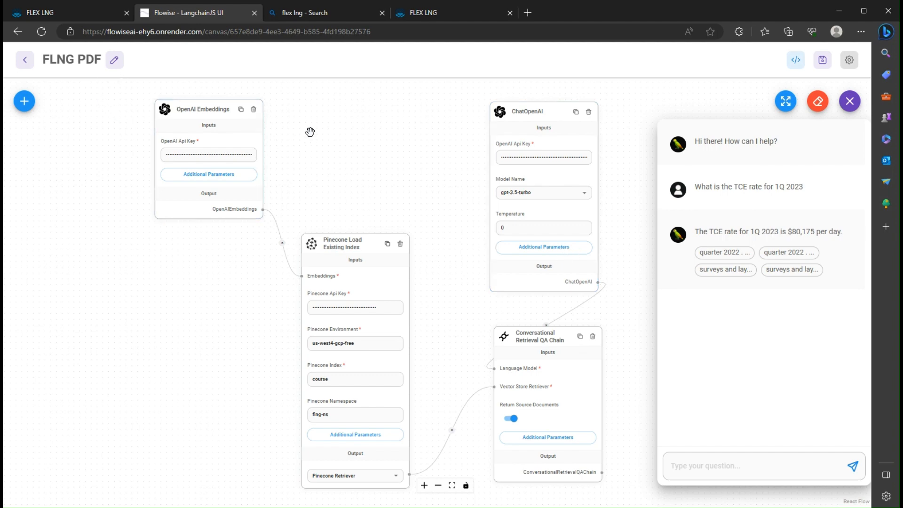
pyautogui.click(796, 60)
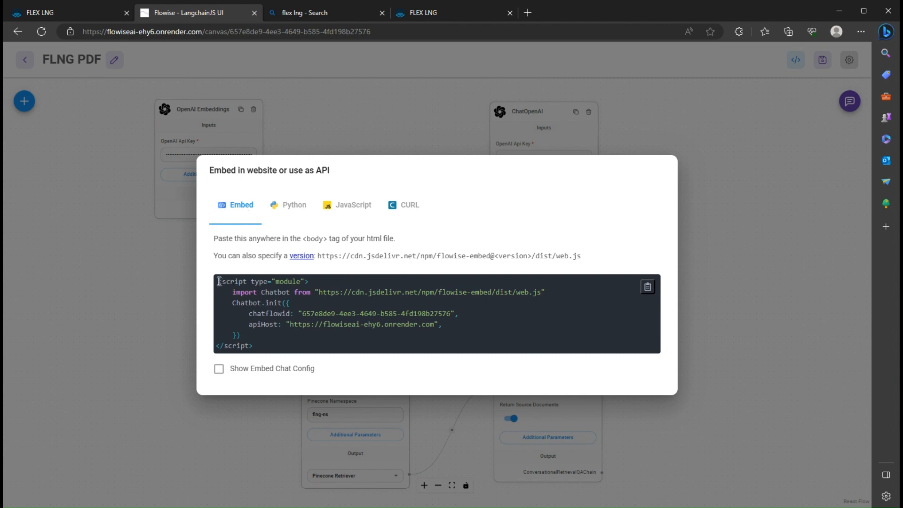
pyautogui.click(648, 286)
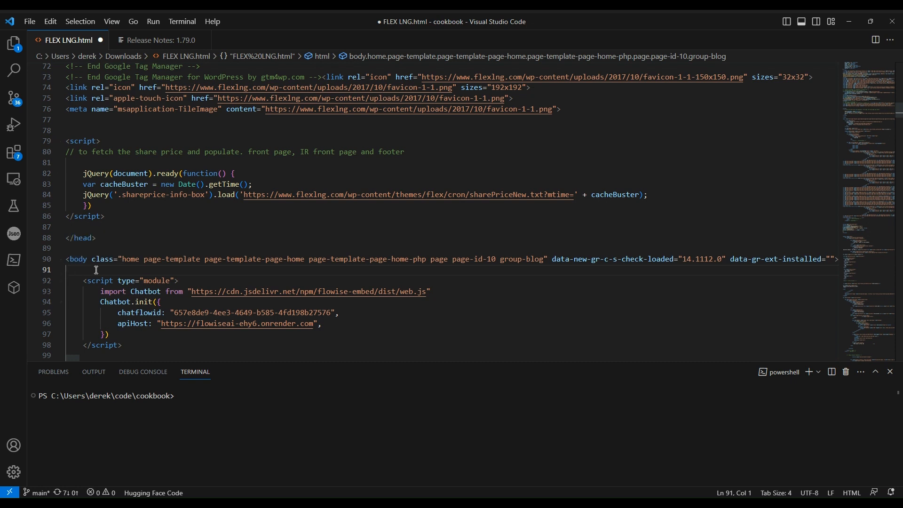
# Step: In Visual Studio Code, paste the embed script directly below the opening body tag of FLEX LNG.html and save the file
pyautogui.press('Tab')
pyautogui.hotkey('ctrl', 'v')
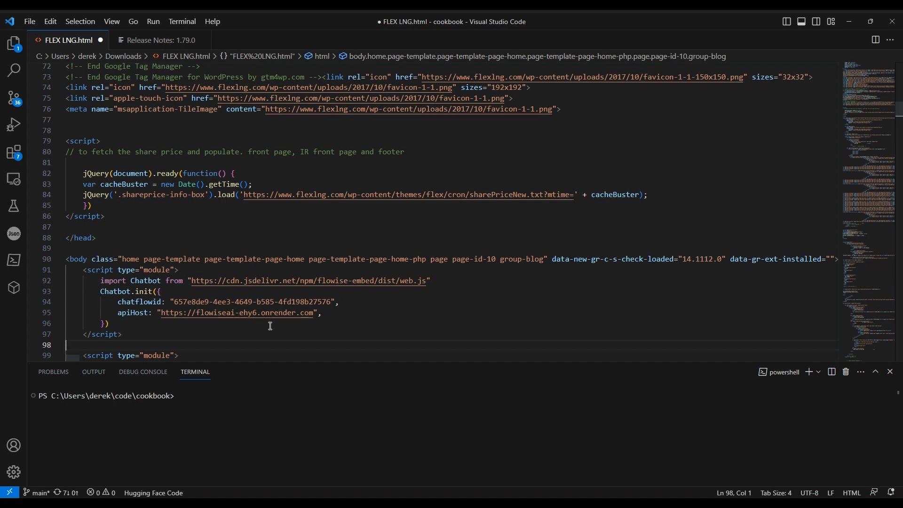
pyautogui.hotkey('ctrl', 's')
# Step: Switch to the browser, reload the local FLEX LNG page, and ask its embedded chatbot "What's the TCE rate for 1Q 2023"
pyautogui.hotkey('alt', 'Tab')
pyautogui.press('F5')
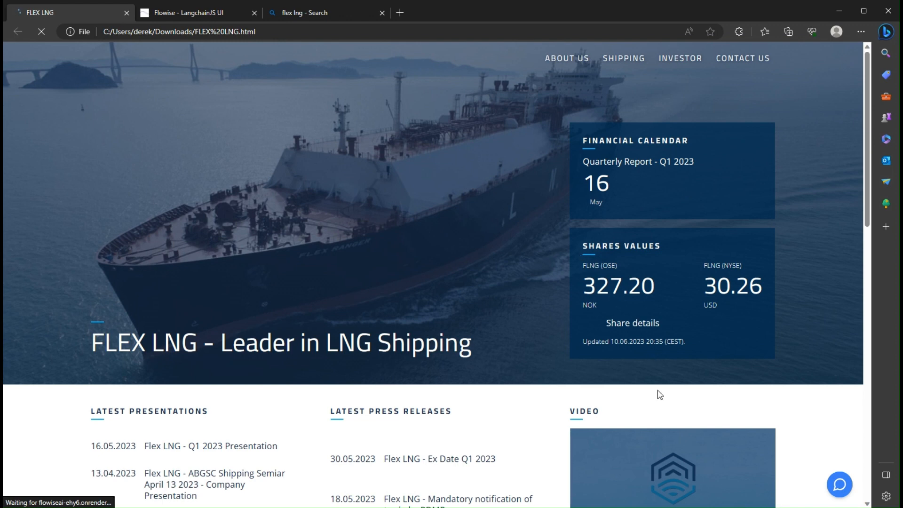
pyautogui.click(839, 493)
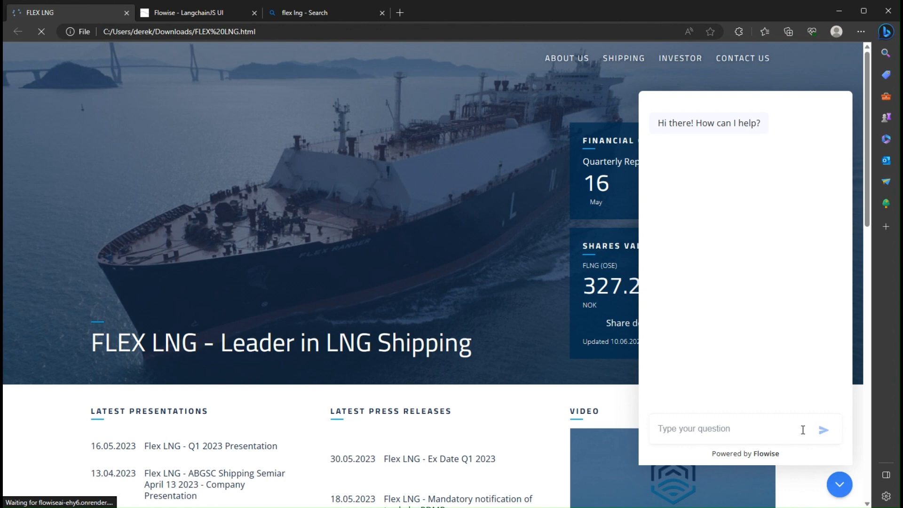
pyautogui.write("What's the TCE ")
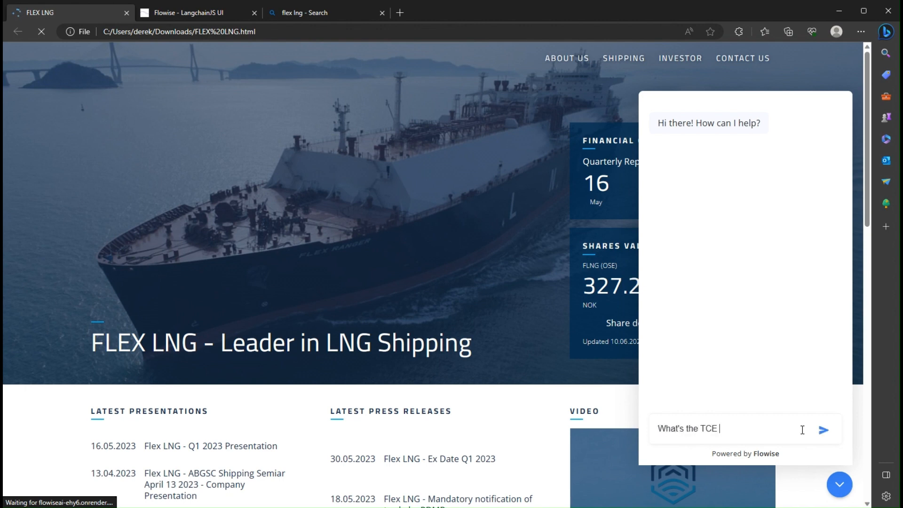
pyautogui.write('rate for 1Q 2023')
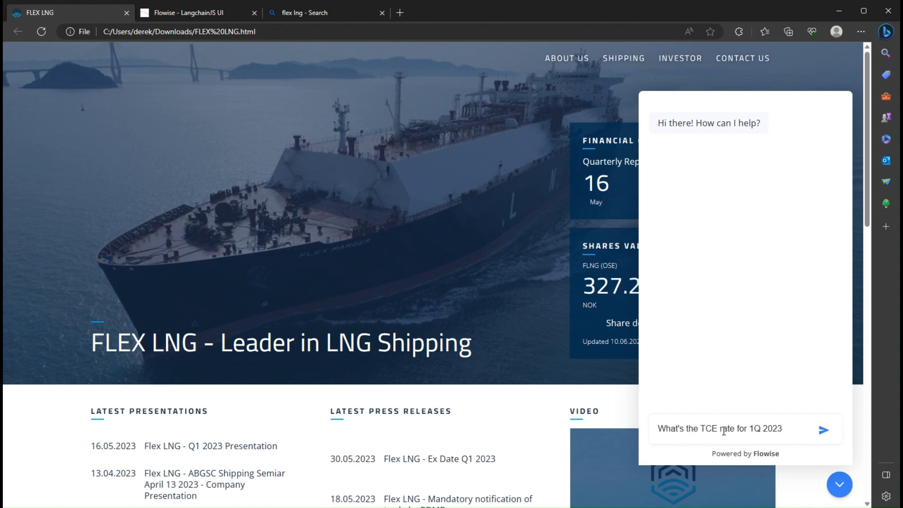
pyautogui.click(824, 430)
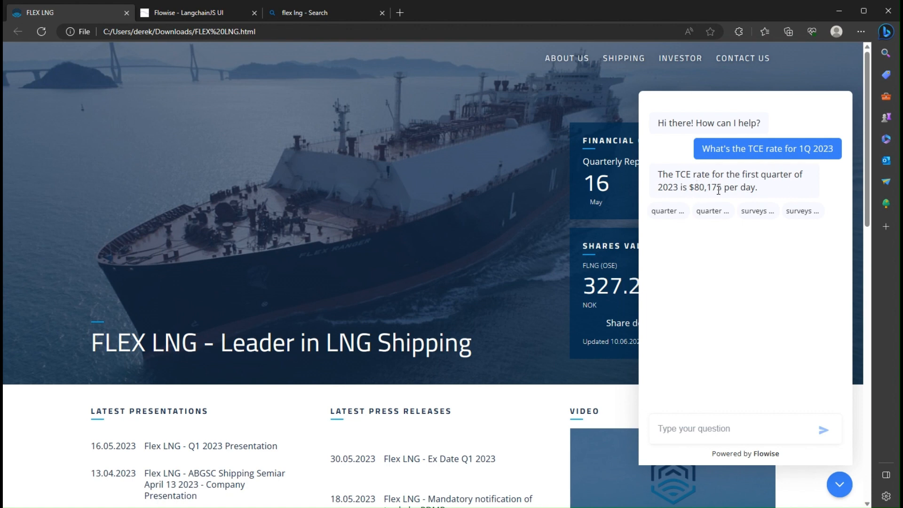
# Step: Review the page content and metadata of the first source document behind the 1Q 2023 answer, closing it when done
pyautogui.click(678, 213)
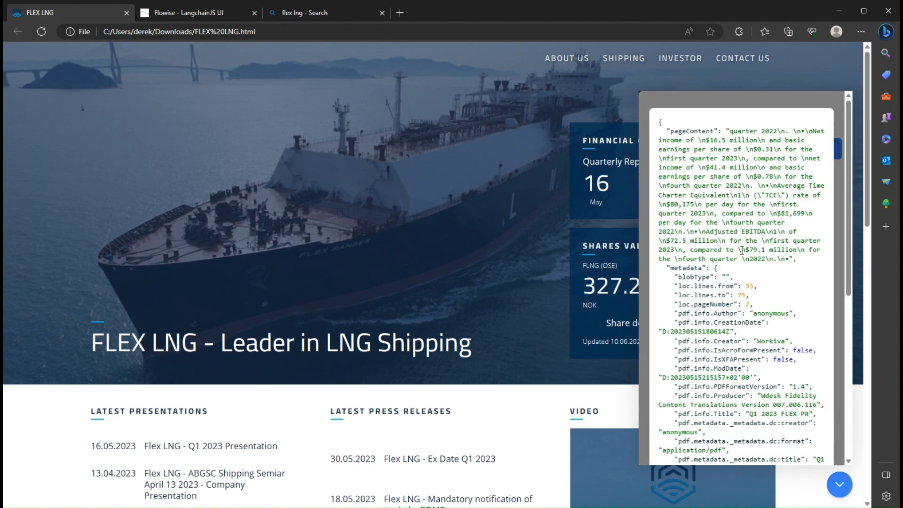
pyautogui.scroll(-7, 742, 247)
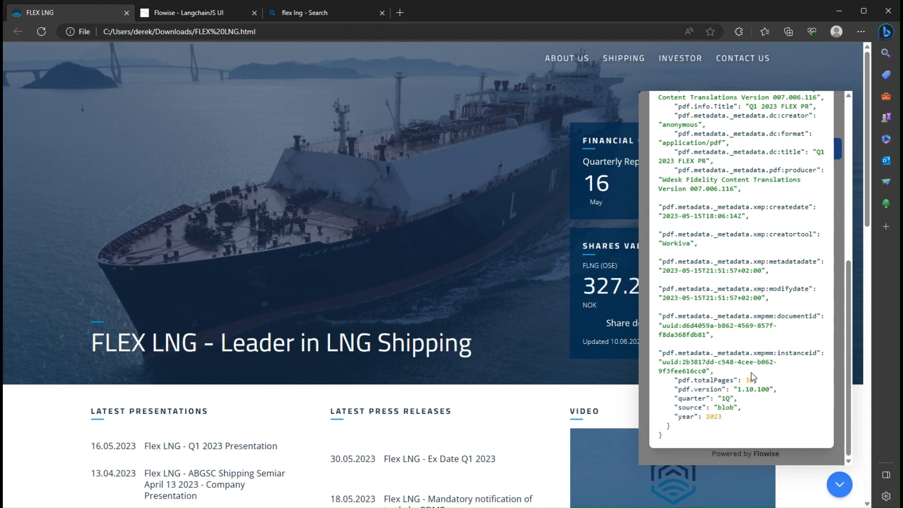
pyautogui.scroll(10, 752, 376)
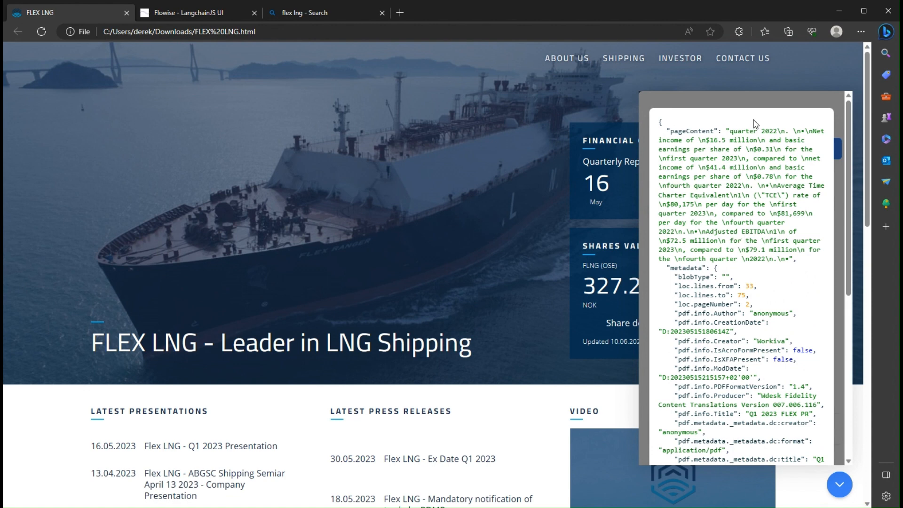
pyautogui.click(760, 98)
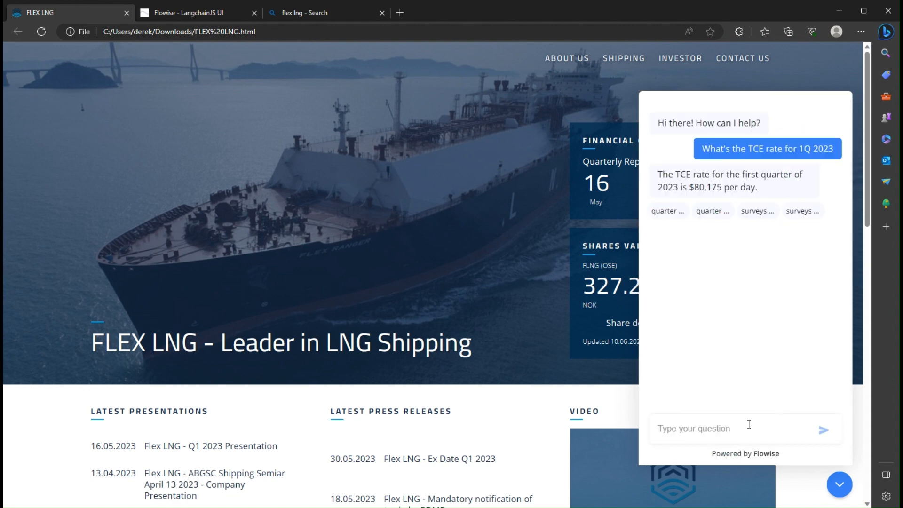
# Step: Ask the embedded chatbot "The TCE rate for the 4Q 2022" and check the answer's first source document
pyautogui.write('The TCE r')
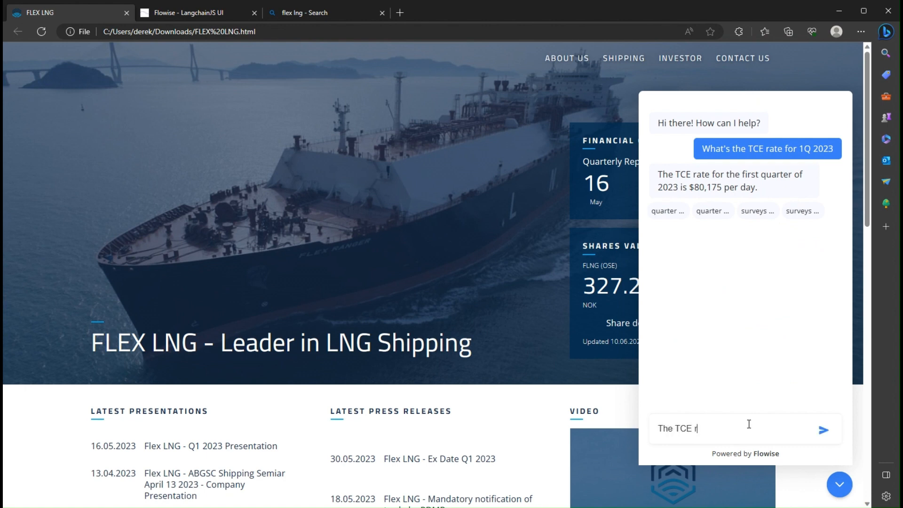
pyautogui.write('ate for the 4Q 2022')
pyautogui.press('Return')
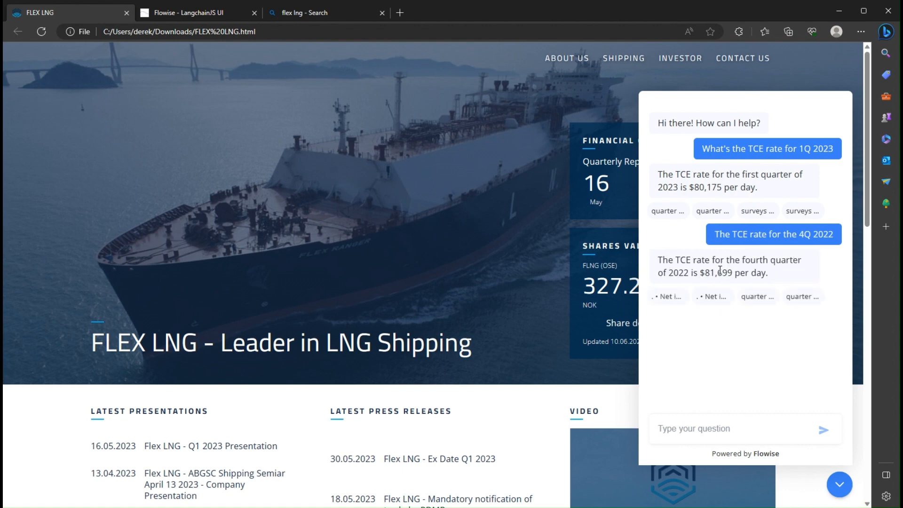
pyautogui.click(670, 296)
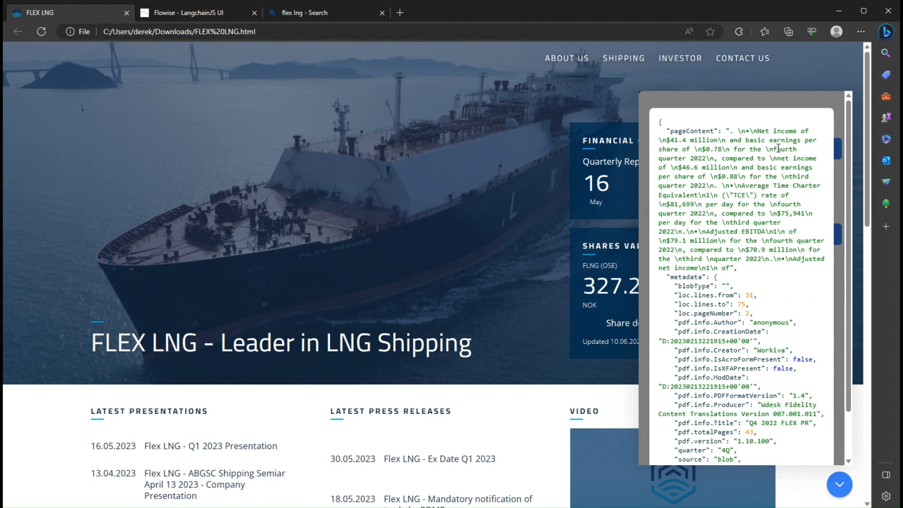
pyautogui.click(836, 180)
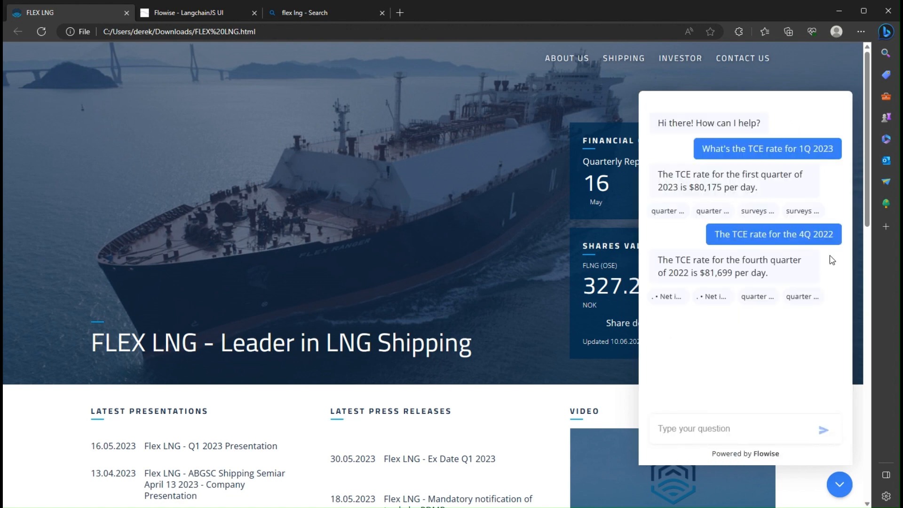